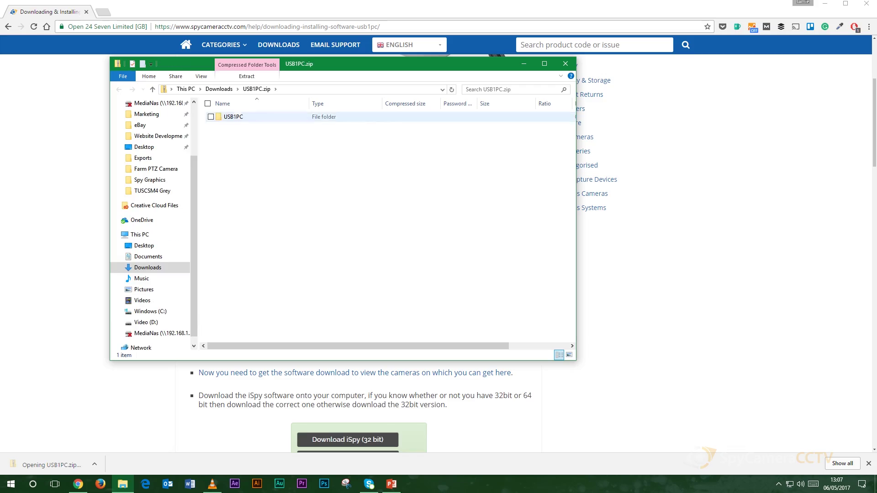
Run Setup.exe from the USB1PC folder, allow it to make changes, start the capture driver installation, and minimize the folder window
left_click(233, 116)
key("Return")
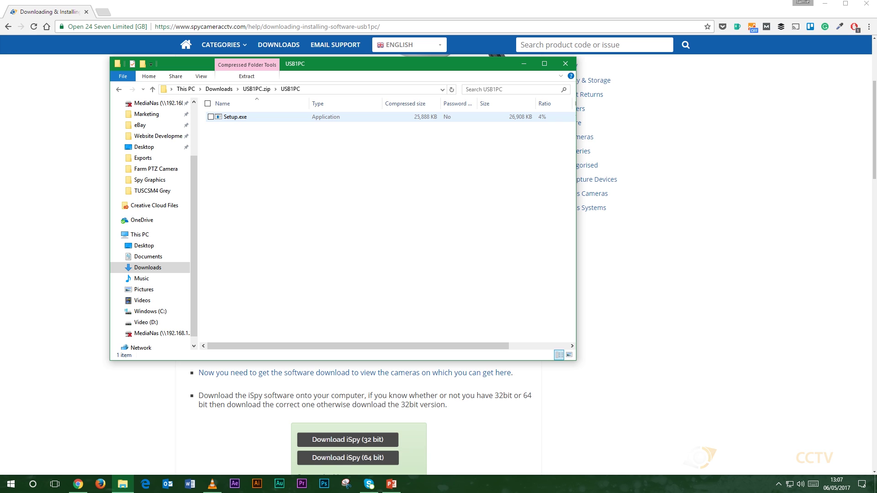
left_click(234, 116)
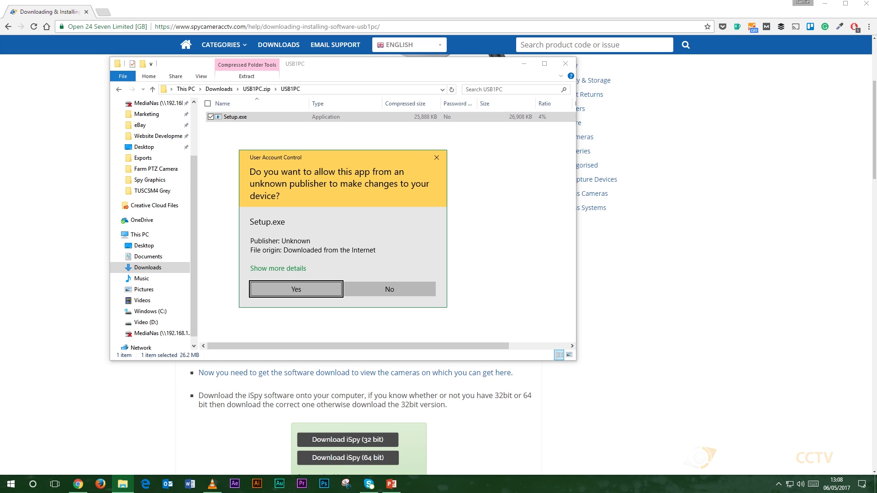
left_click(295, 289)
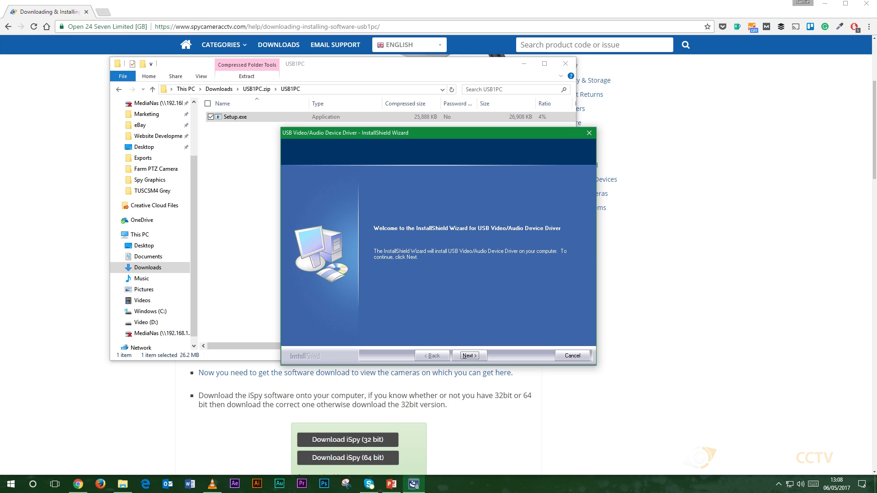
key("Return")
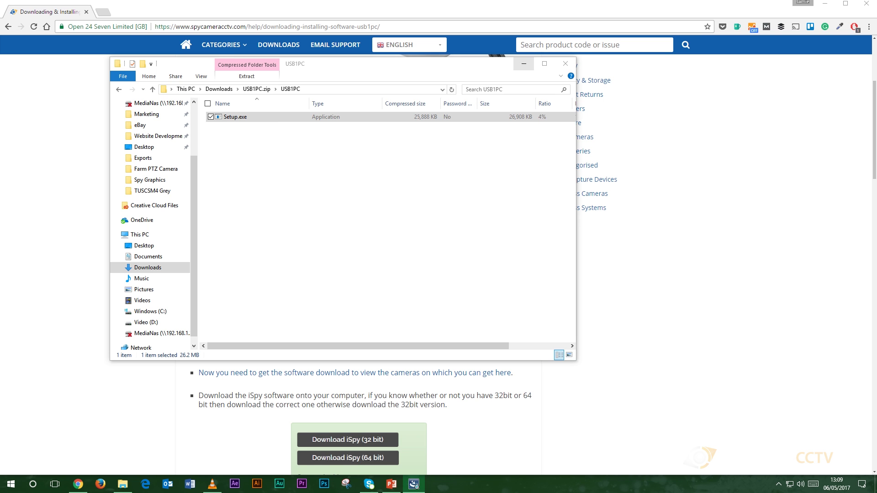
left_click(524, 64)
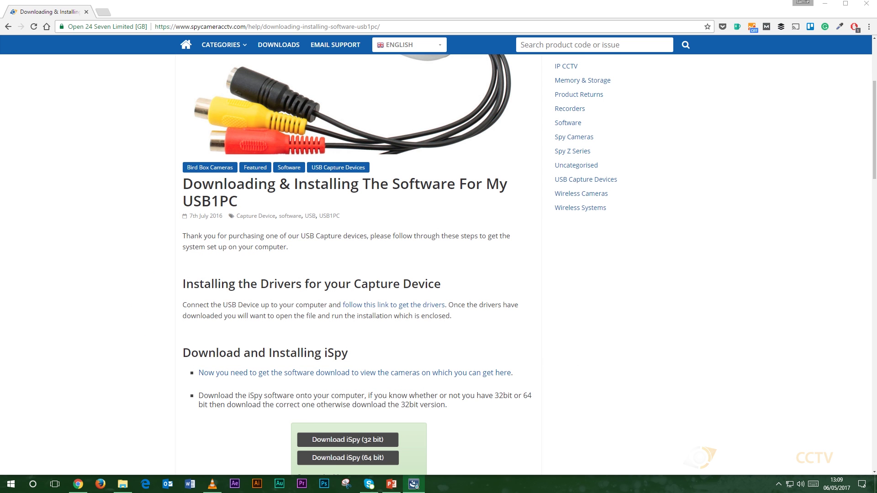
Go to the iSpy download page from the help article and download iSpy 64 bit (v6.7.4.0 - latest)
scroll(356, 274, "down", 1)
scroll(356, 274, "down", 1)
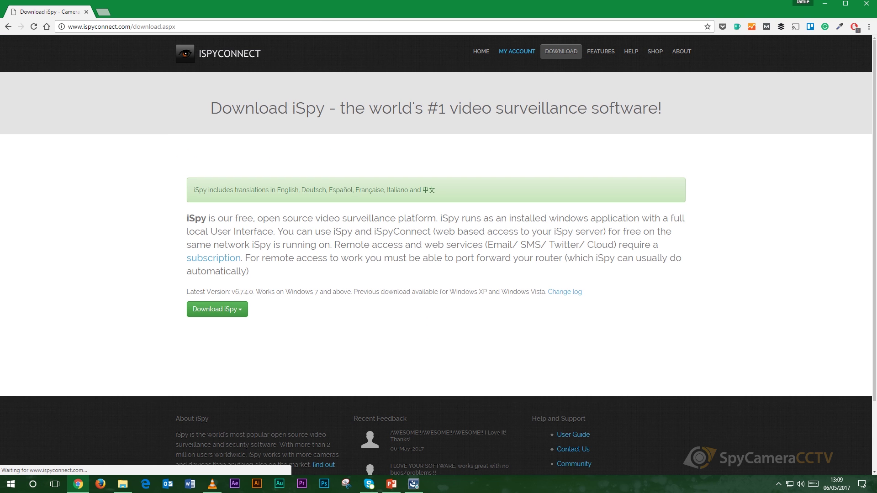
scroll(439, 256, "down", 1)
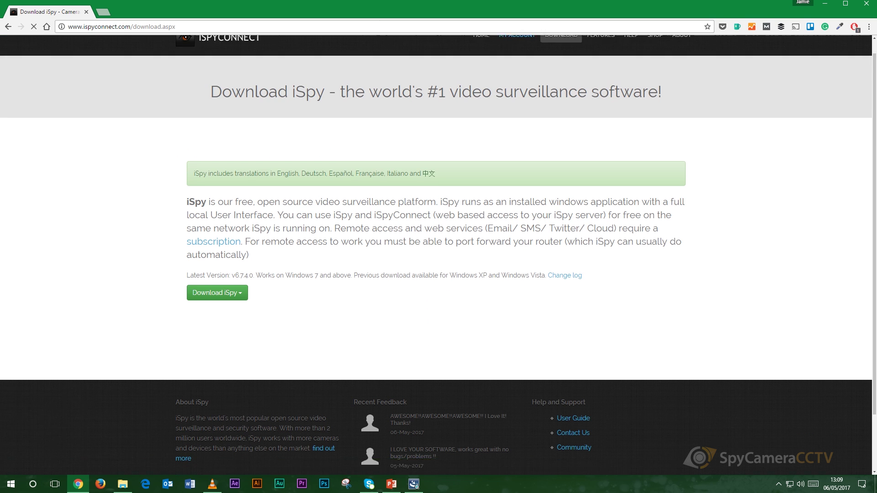
left_click(217, 263)
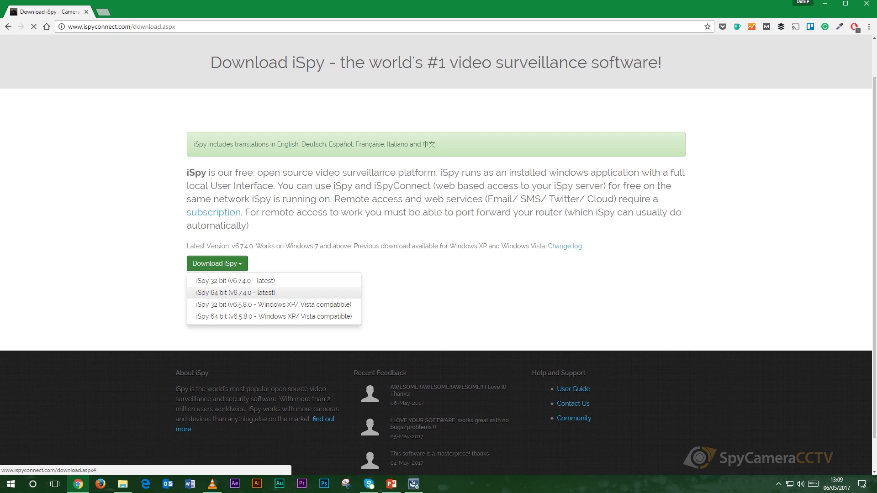
left_click(235, 293)
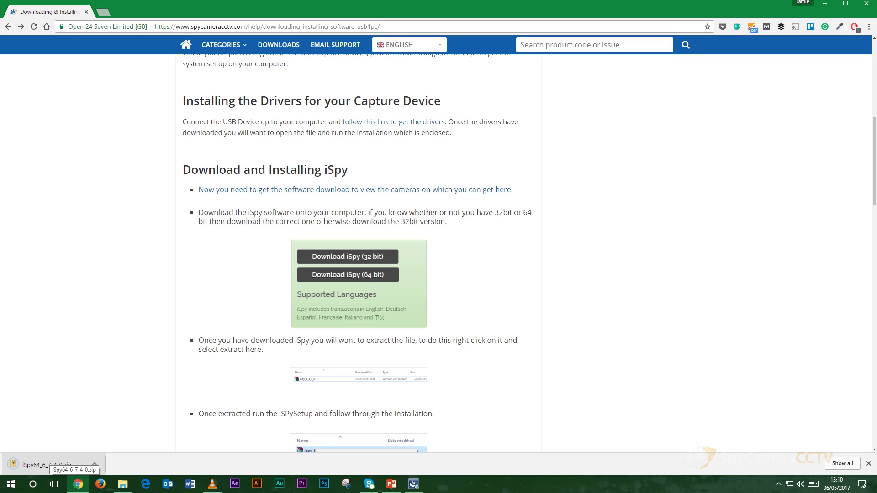
Open the downloaded iSpy64_6_7_4_0.zip, run iSpySetup.exe, and allow the installer to make changes to the device
left_click(50, 461)
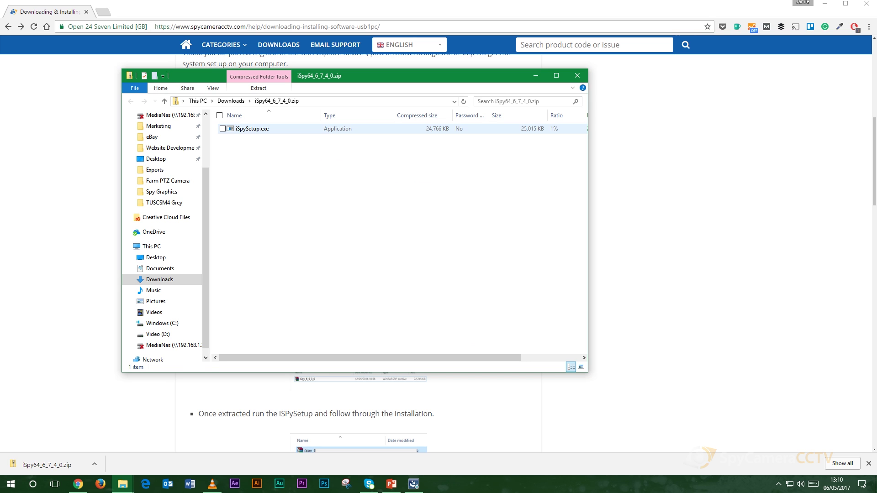
left_click(251, 128)
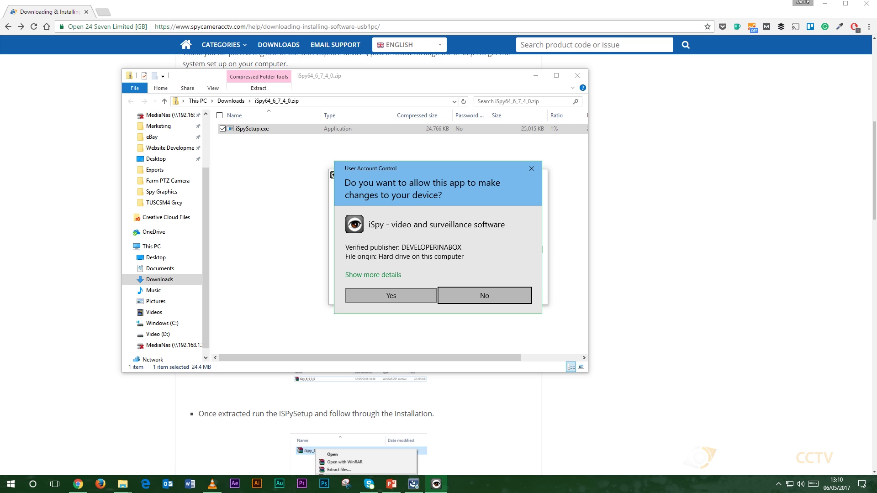
key("alt+y")
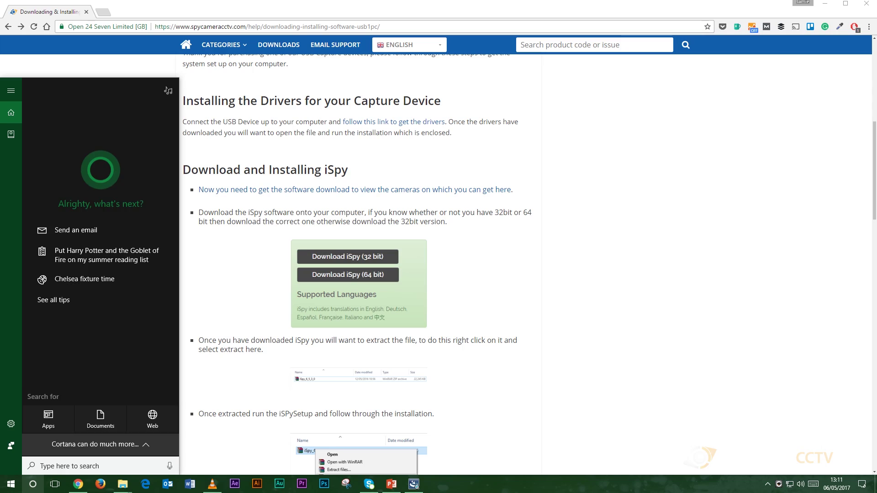
Search Windows for ISPY and launch the iSpy desktop app, dismissing its Getting Started window and maximizing the main window
type("IS")
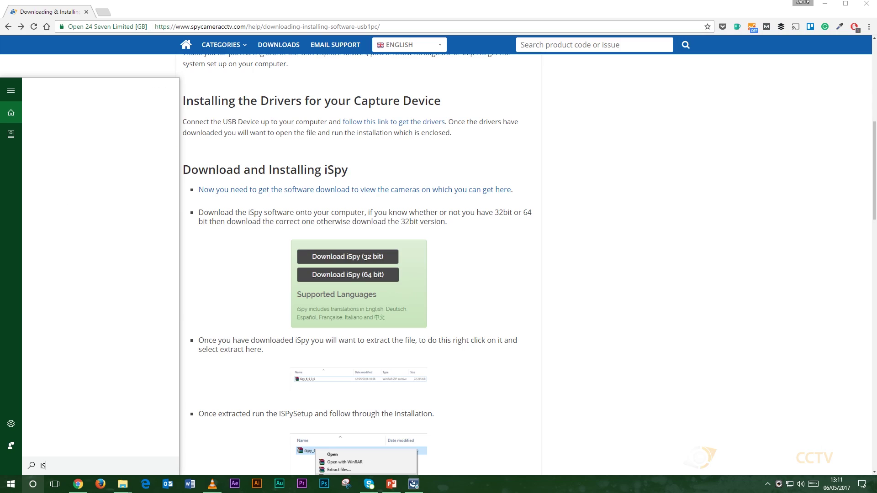
type("PY")
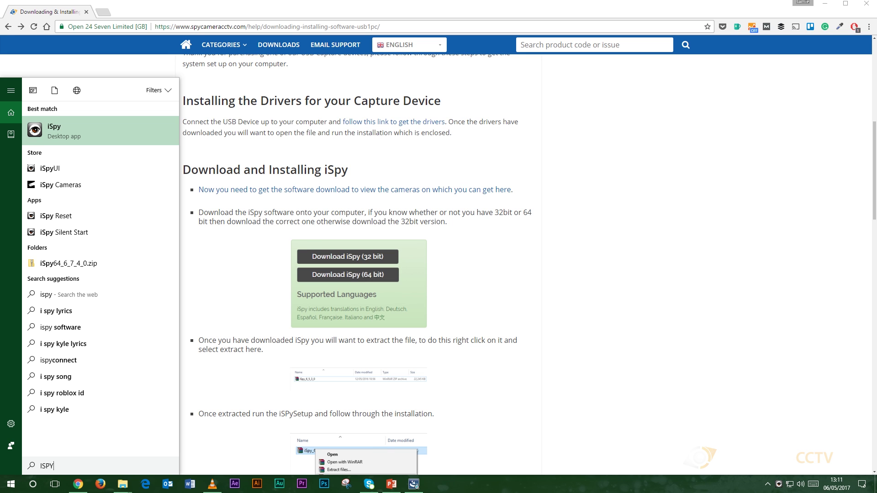
key("Return")
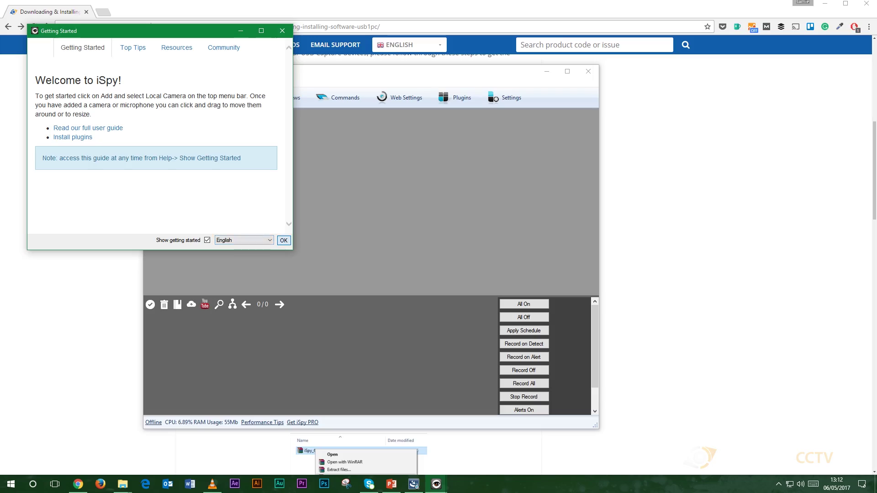
left_click(283, 241)
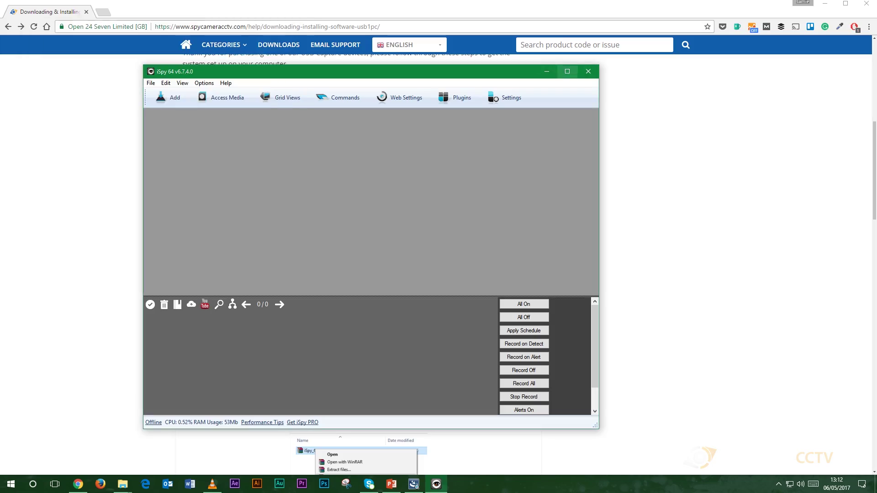
left_click(567, 71)
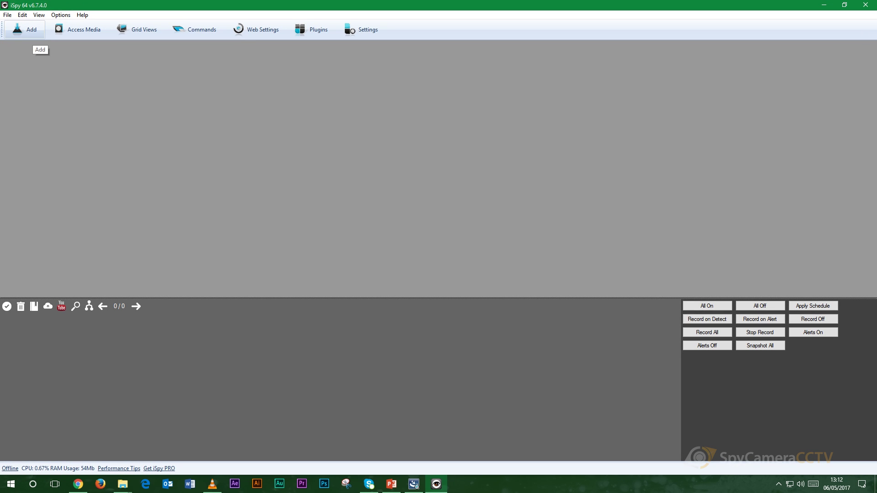
Add a local camera and choose USB2.0 VIDBOX FW as its video device
left_click(28, 30)
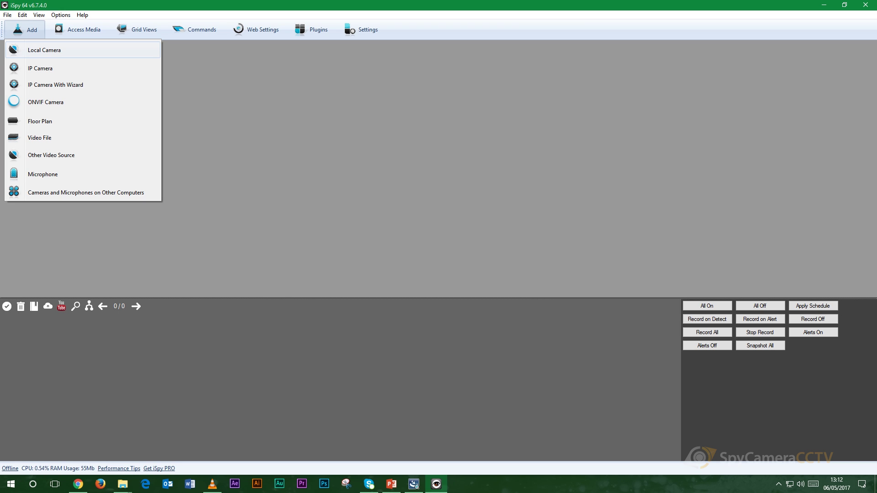
left_click(44, 50)
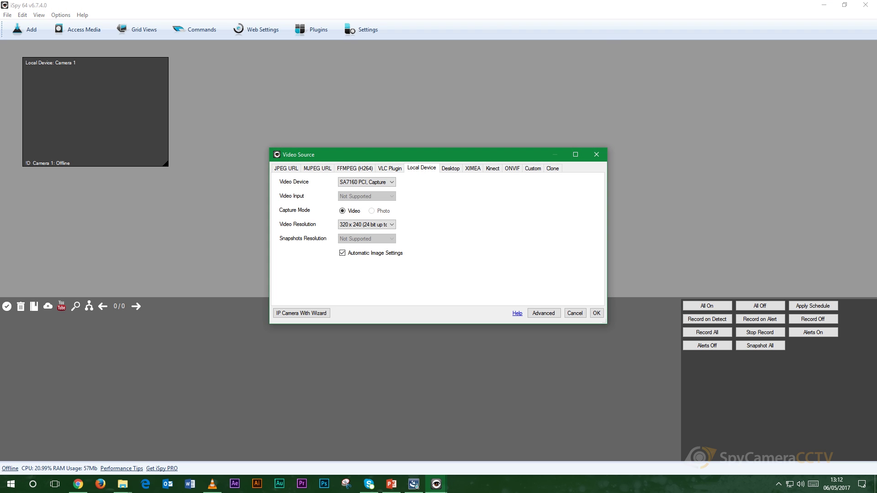
left_click(366, 182)
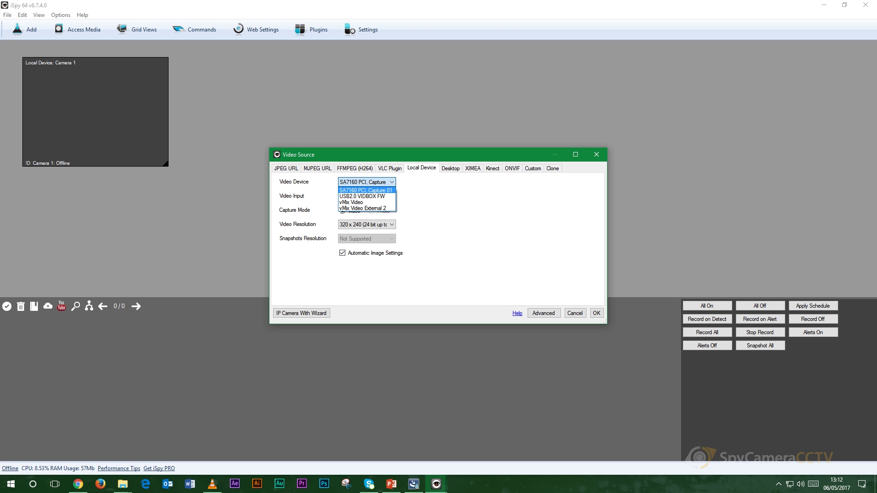
key("Down")
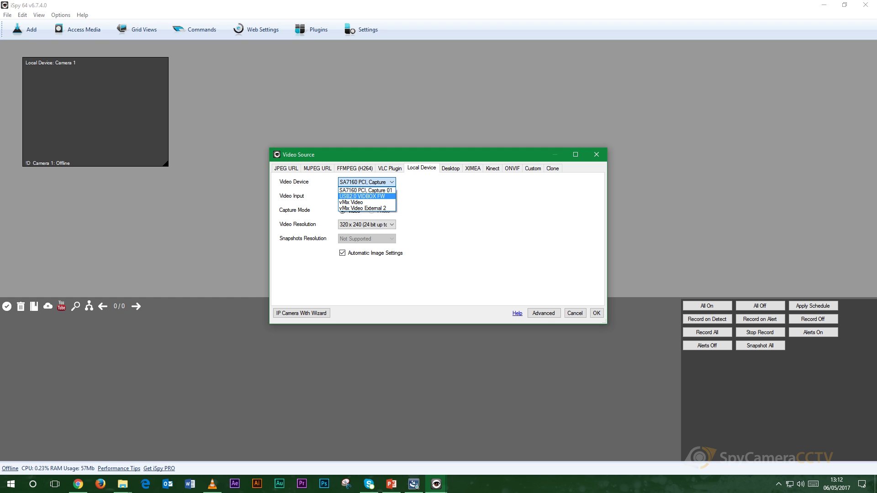
key("Return")
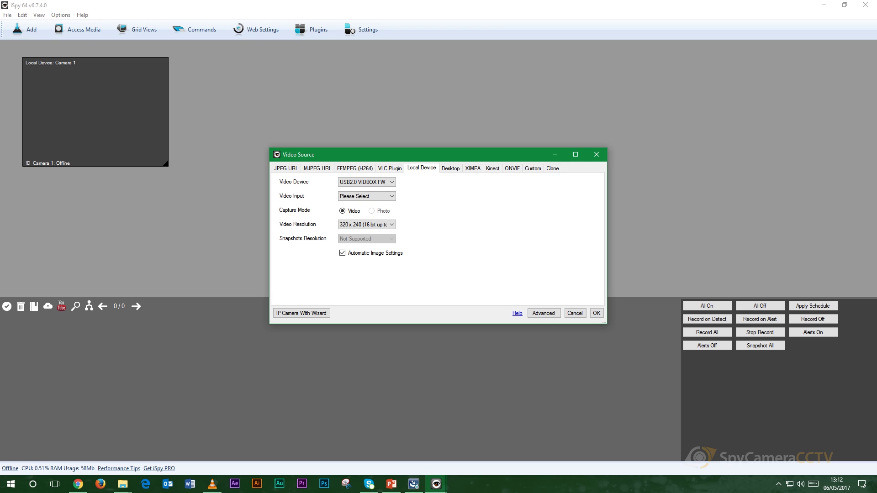
Set the camera's video input to 1: VideoComposite and its video resolution to 640 x 480, and accept the video source
left_click(366, 196)
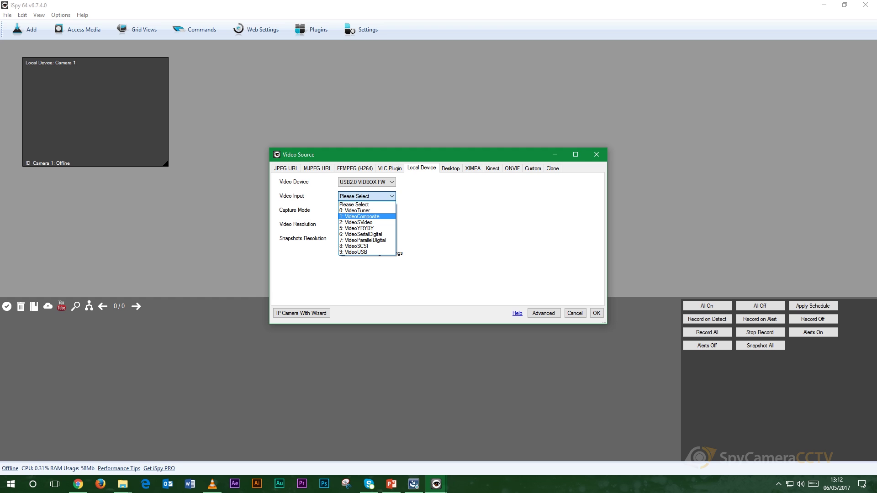
left_click(366, 216)
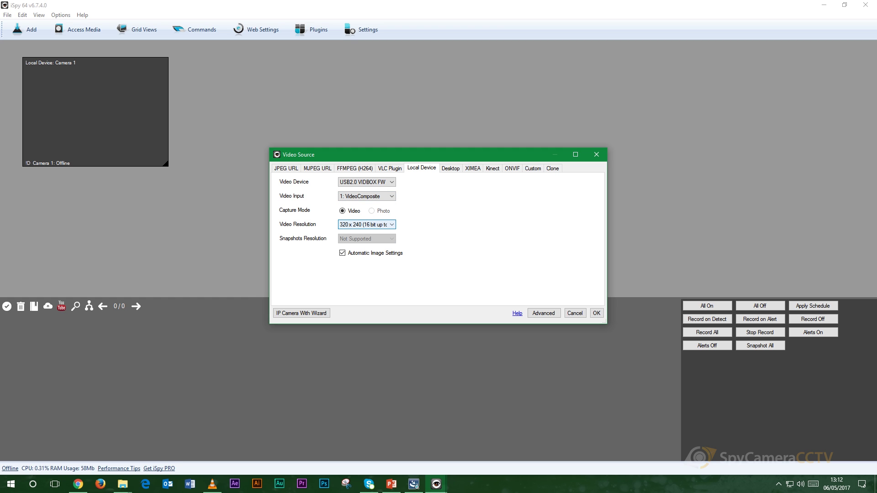
left_click(366, 224)
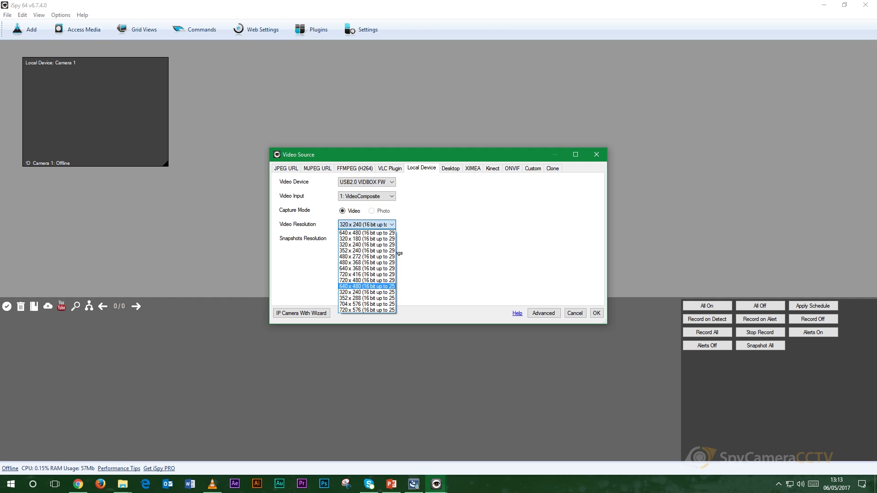
left_click(366, 285)
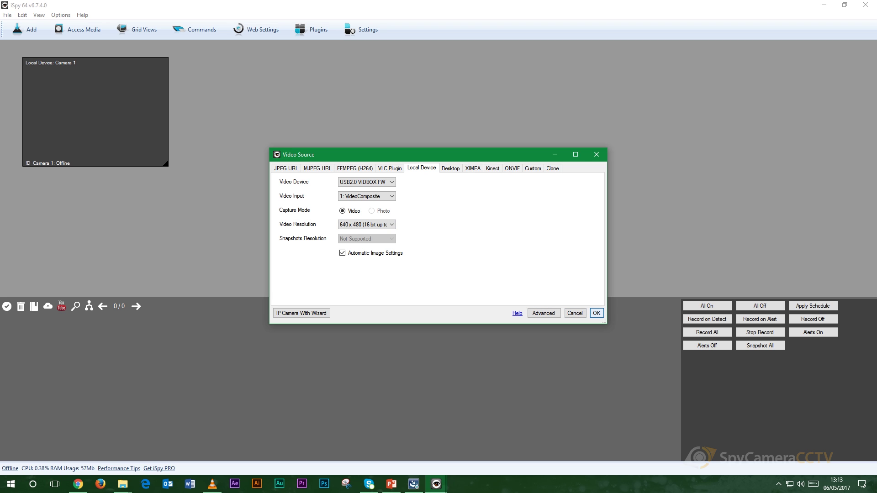
left_click(597, 313)
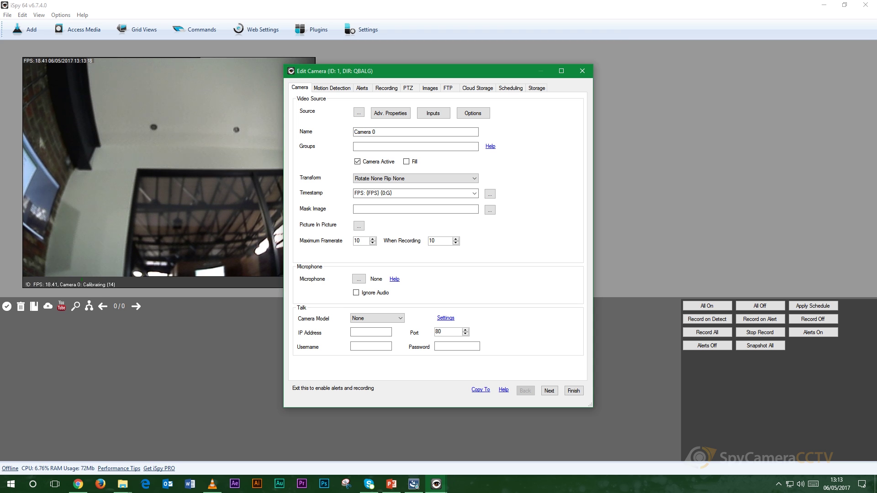
Set the camera's maximum framerate and recording framerate to 25, and finish editing, agreeing to delete the existing directory contents
double_click(357, 241)
key("BackSpace")
type("25")
key("Tab")
type("25")
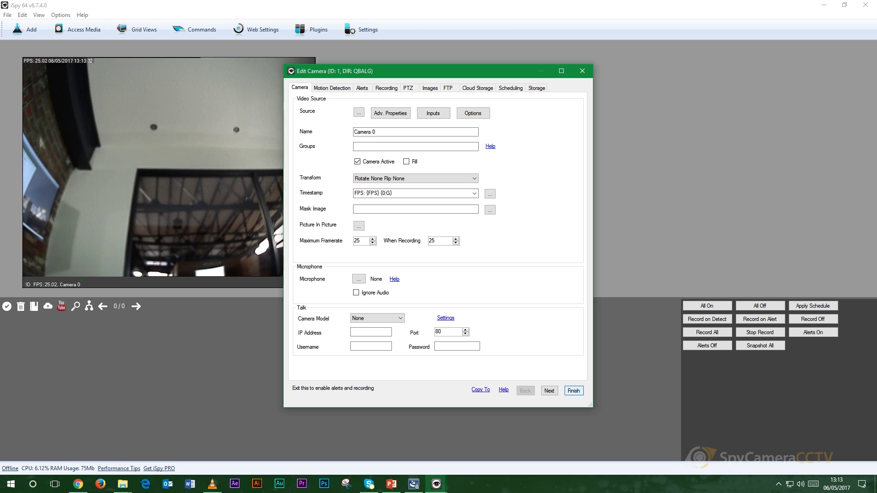
left_click(573, 390)
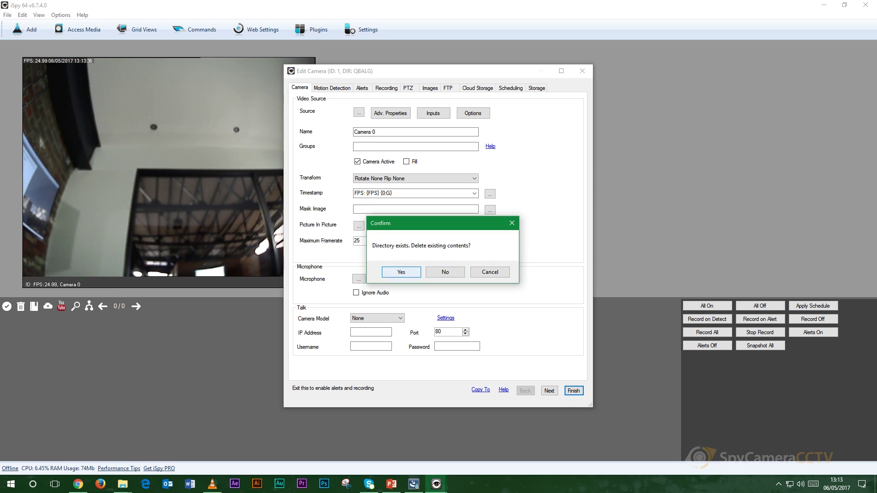
left_click(400, 272)
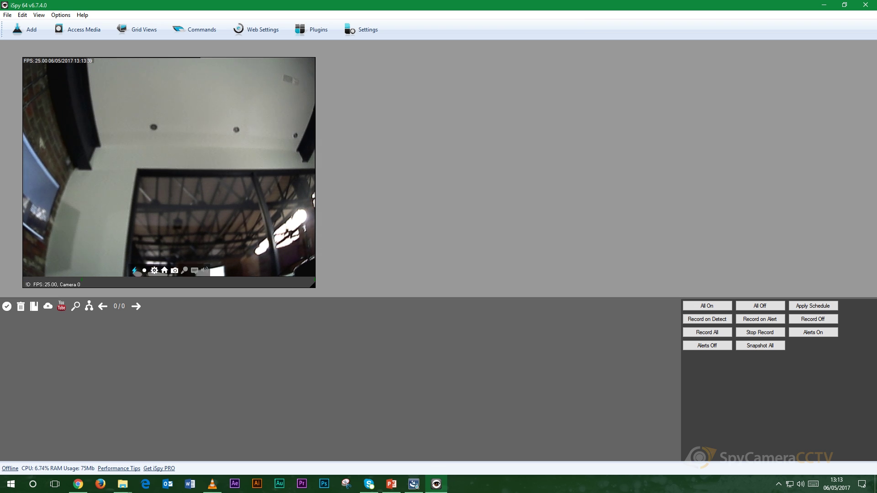
Move the camera view to the middle of the workspace and add a new microphone in the camera's settings
left_click_drag(169, 167, 342, 166)
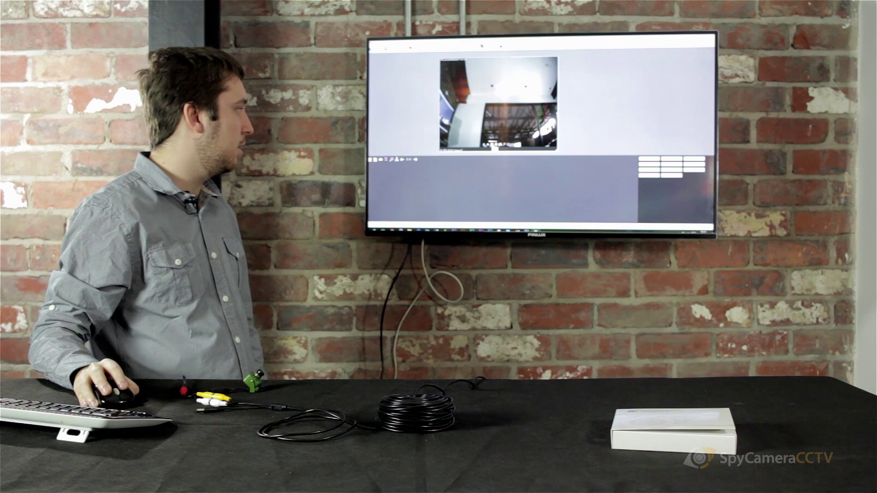
left_click(493, 146)
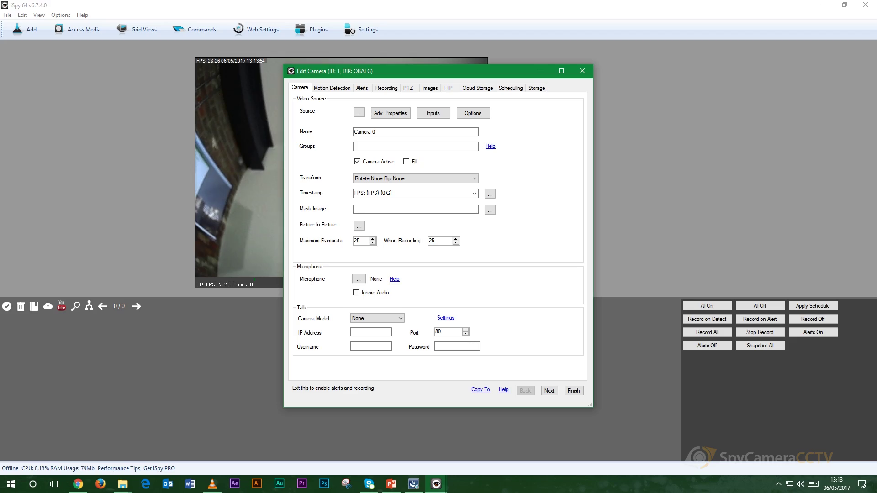
left_click(358, 278)
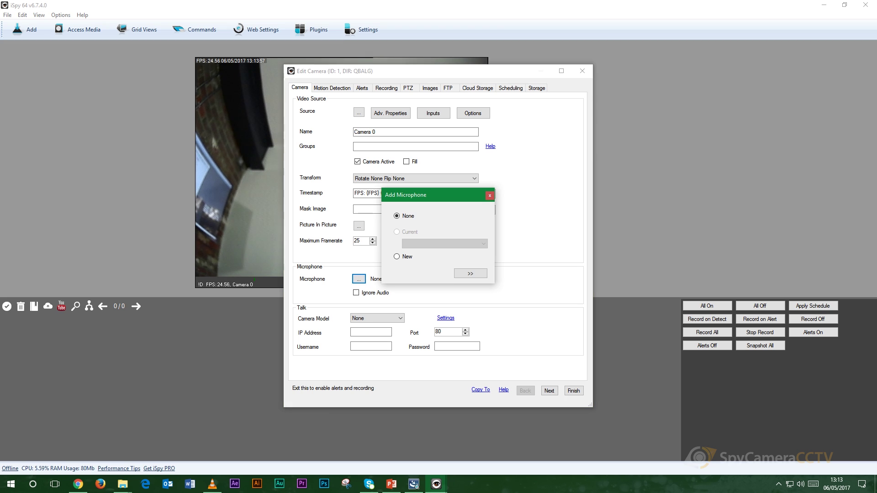
left_click(396, 256)
key("Return")
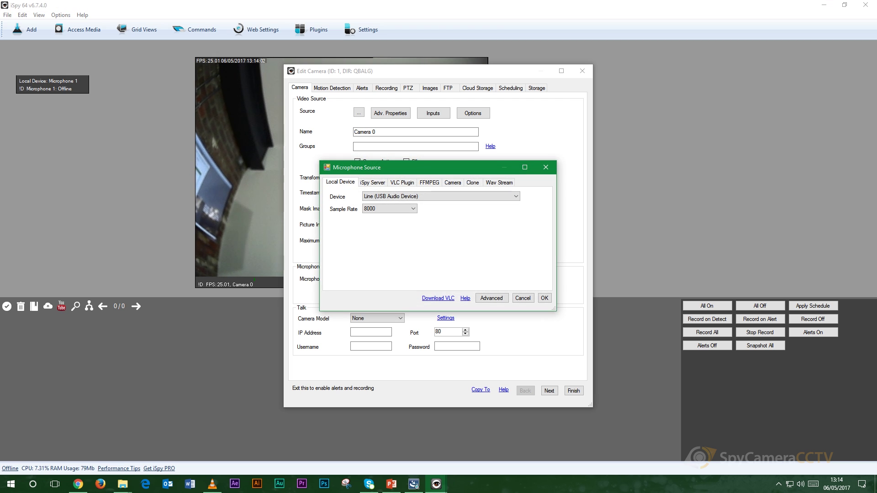
Choose Line (USB Audio Device) as the microphone's local device, accept the source, and finish editing the microphone
left_click(440, 196)
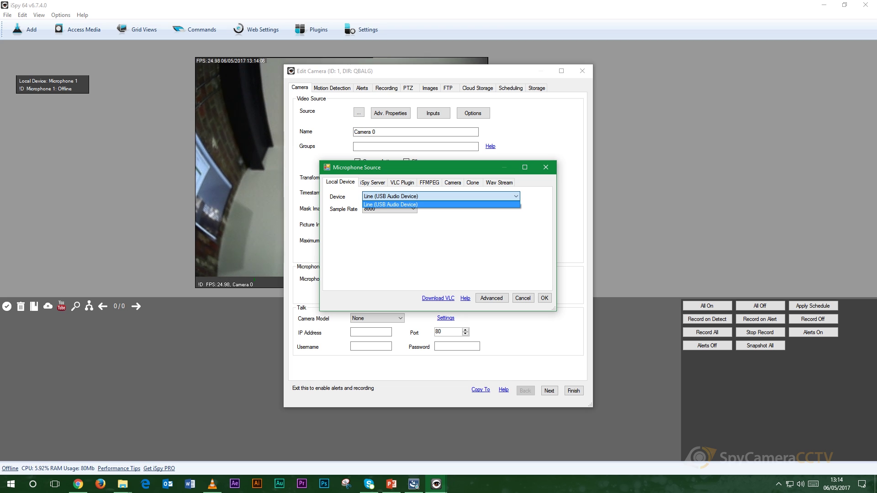
left_click(390, 204)
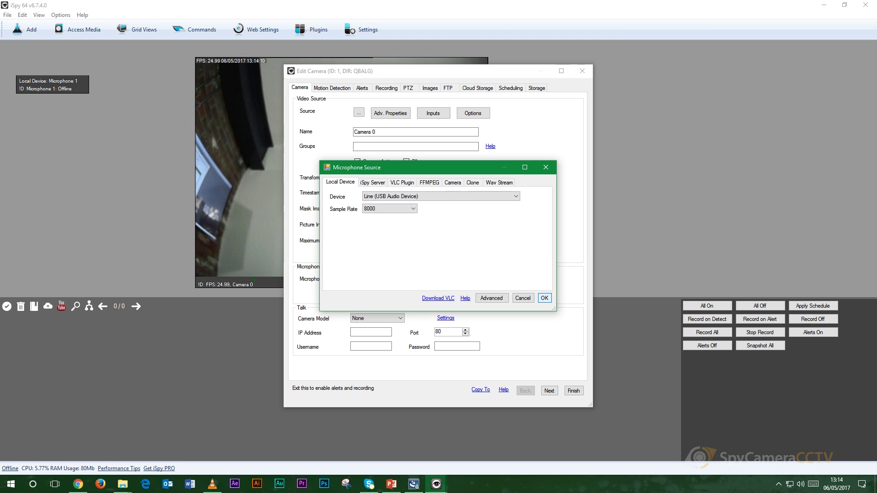
key("Return")
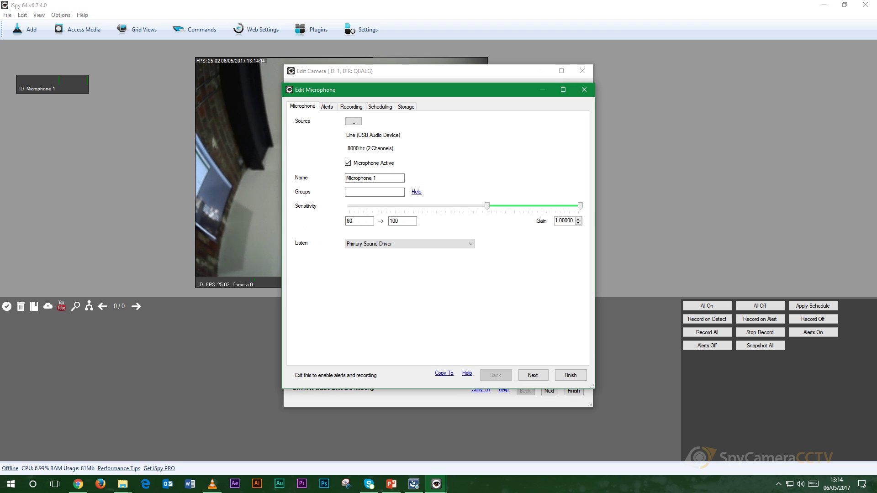
left_click(571, 375)
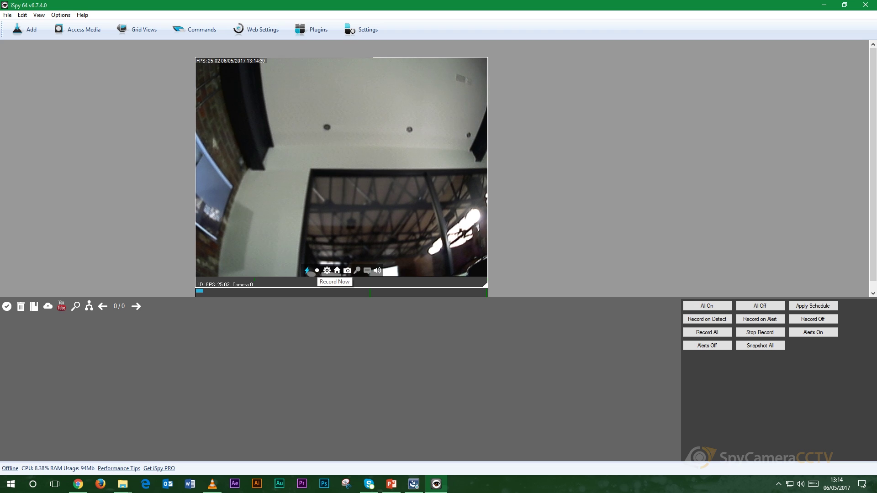
Manually record a short clip of about 16 seconds from the camera, and check its entry in the media list
left_click(317, 271)
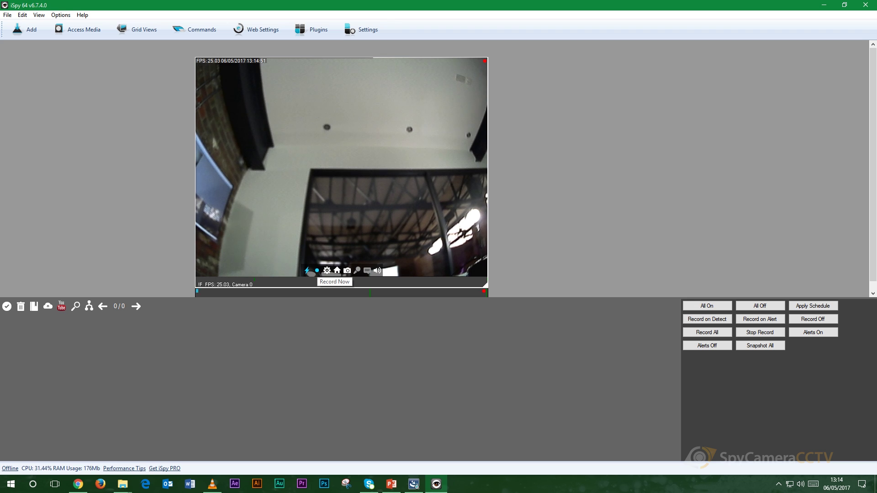
left_click(317, 270)
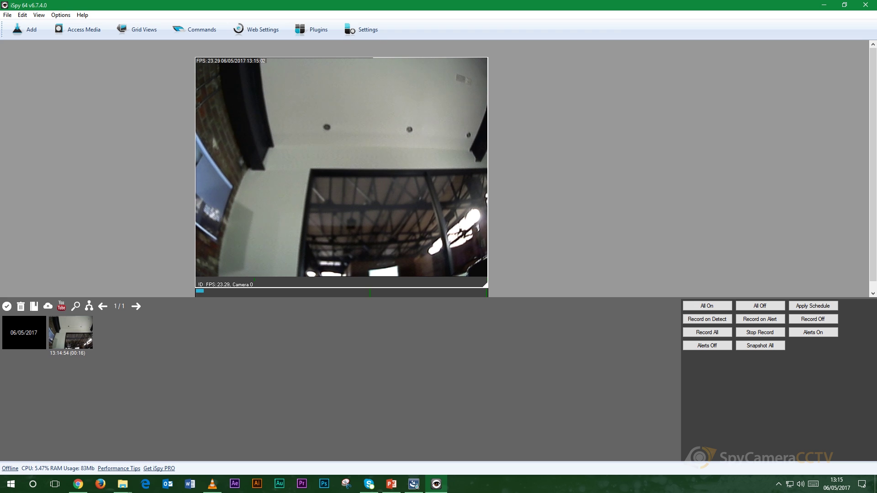
mouse_move(70, 332)
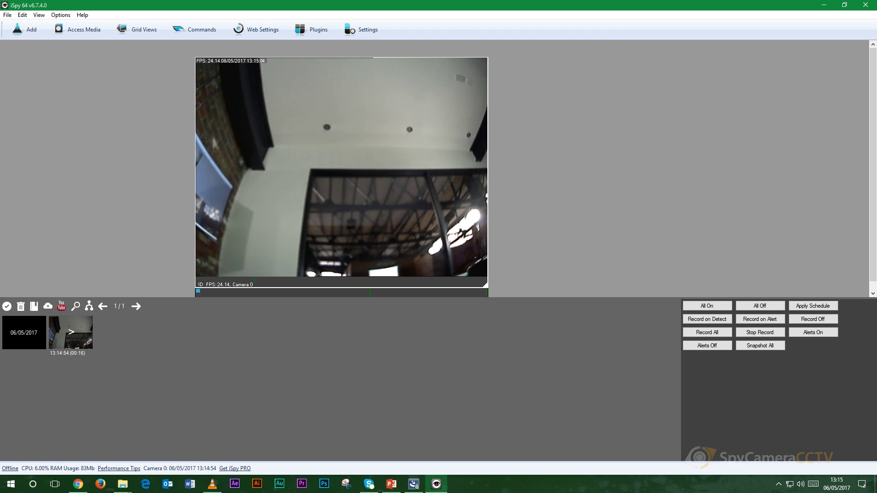
Raise the lower limit of the camera's motion detection trigger range to about 44, and finish editing the camera
mouse_move(341, 270)
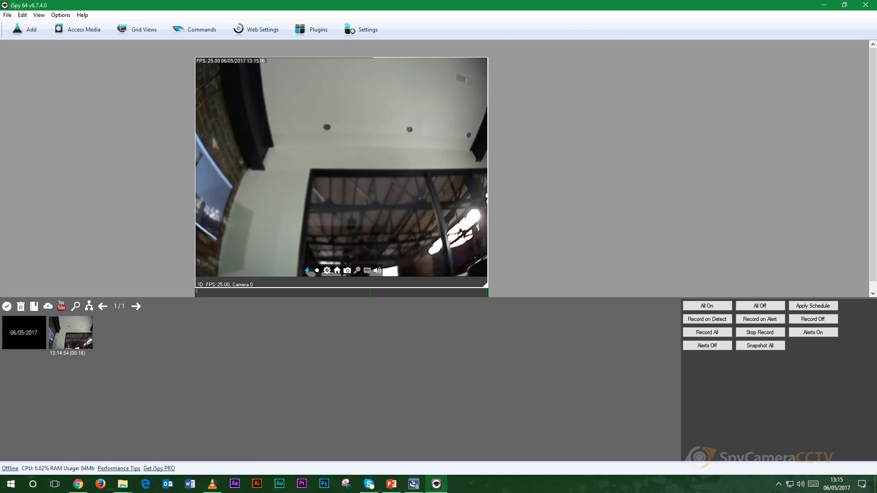
left_click(327, 271)
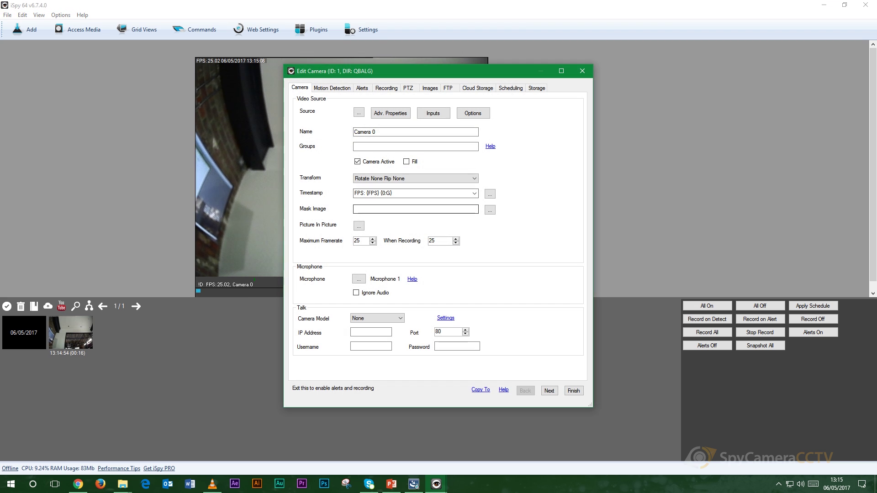
left_click(332, 88)
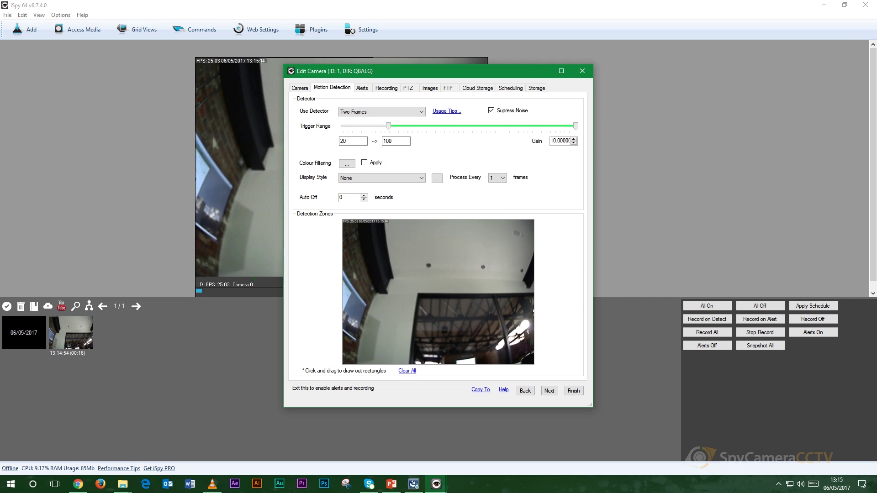
left_click_drag(388, 126, 444, 126)
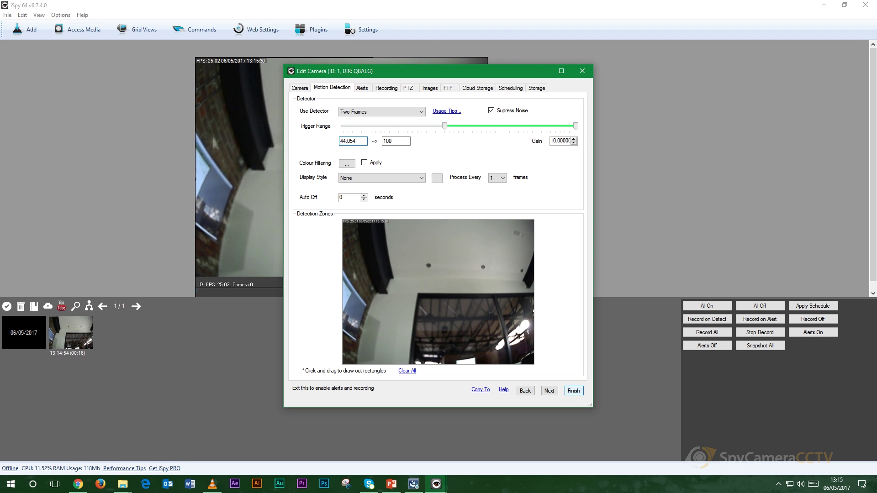
left_click(572, 391)
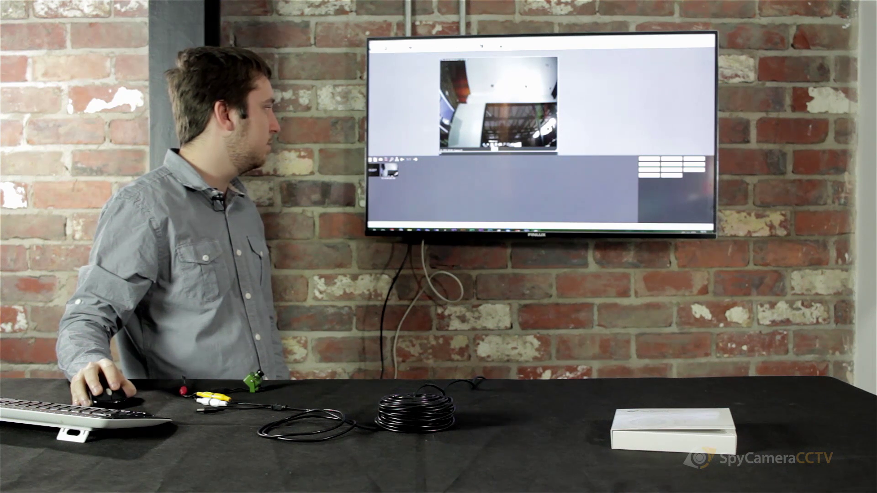
Enable scheduling for the camera and create a schedule entry with its time set to 05:00
left_click(492, 144)
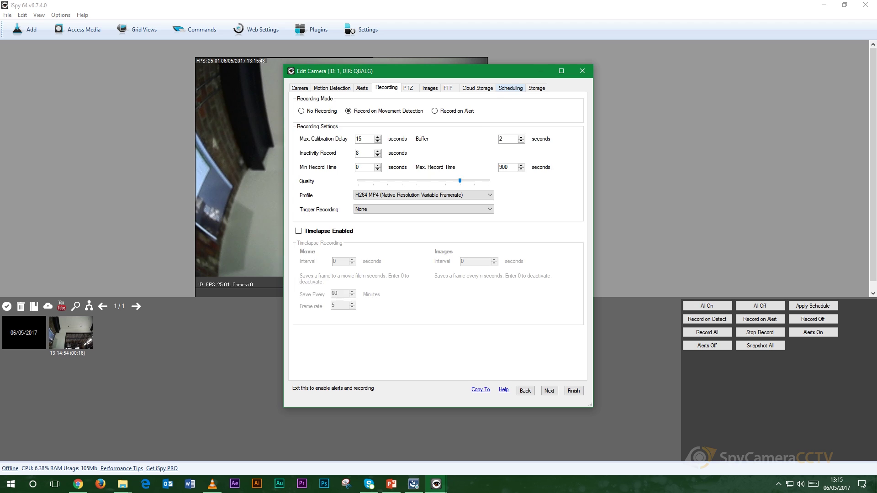
left_click(503, 88)
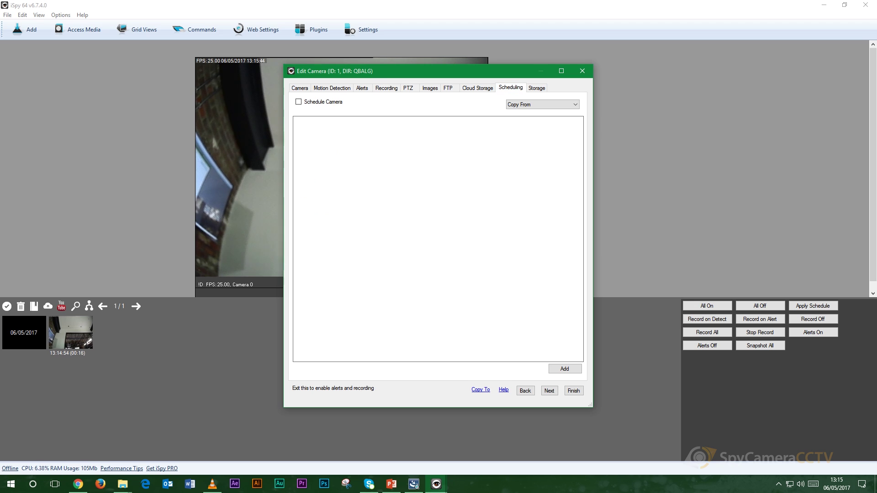
left_click(298, 102)
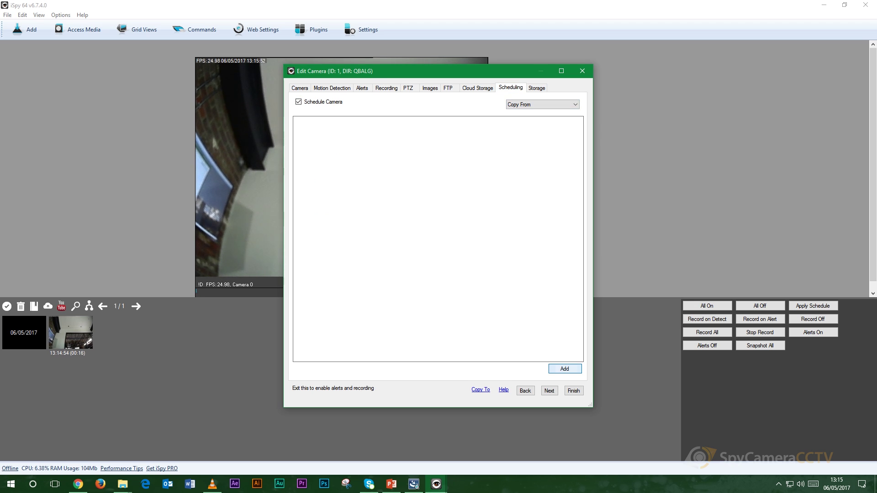
left_click(564, 368)
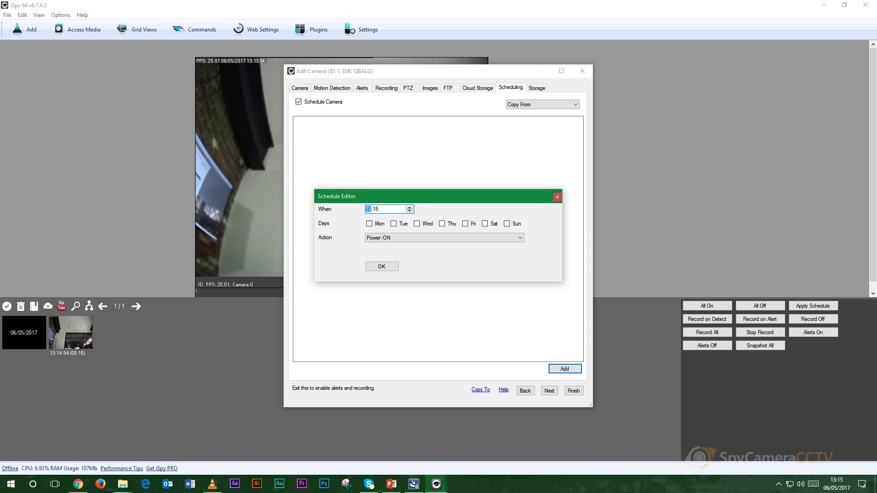
left_click(377, 209)
left_click(368, 209)
left_click(376, 209)
left_click(368, 209)
left_click(375, 210)
type("00")
Apply the 05:00 schedule entry to all seven days with the action Recording: Start, and save it
left_click(368, 224)
left_click(394, 224)
left_click(416, 223)
left_click(441, 223)
left_click(465, 223)
left_click(485, 224)
left_click(506, 237)
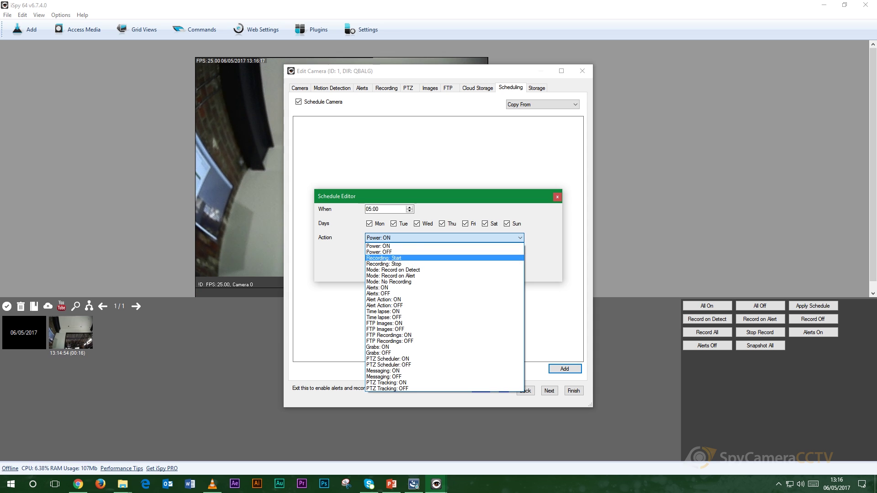
left_click(384, 258)
left_click(381, 266)
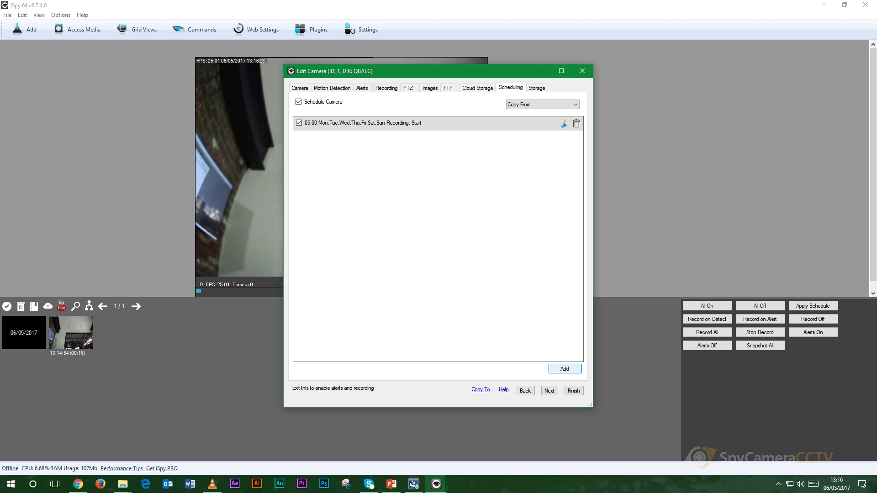
Create a second schedule entry at 17:00 that applies to every day from Monday to Sunday
left_click(564, 368)
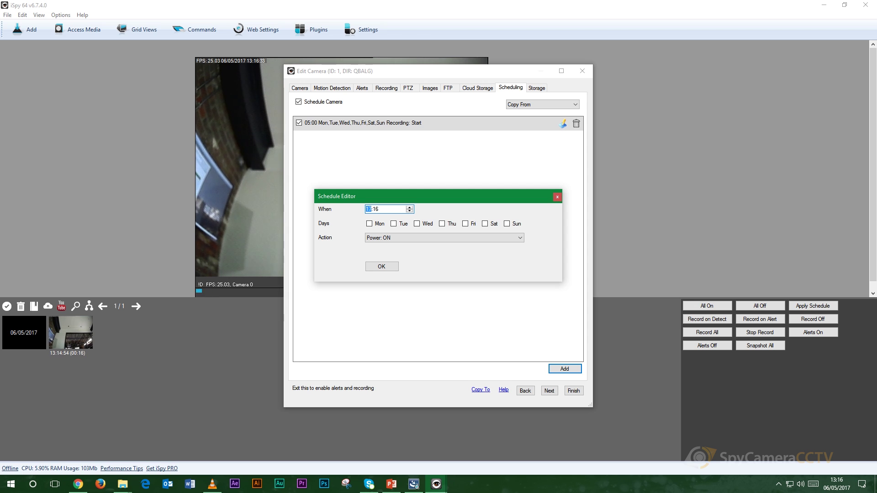
left_click(375, 209)
left_click(369, 224)
left_click(393, 223)
left_click(417, 223)
left_click(484, 223)
left_click(506, 223)
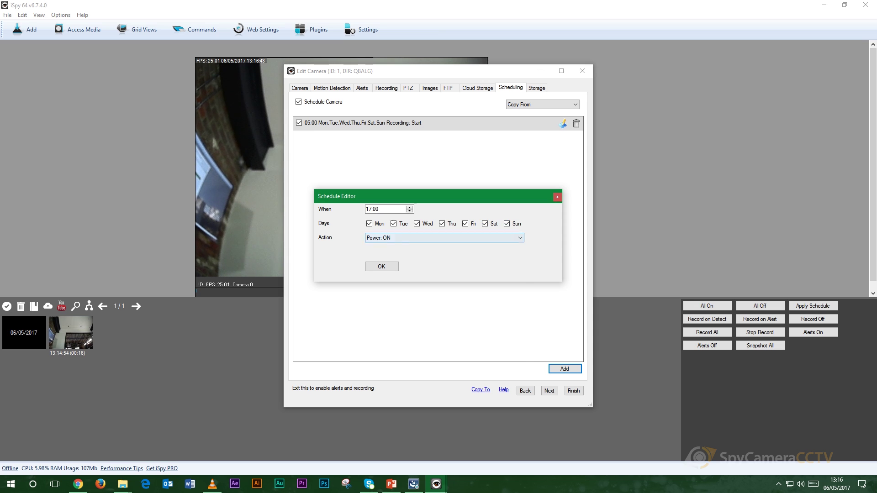
Set the 17:00 entry's action to Recording: Stop, save it, and finish editing the camera
left_click(503, 237)
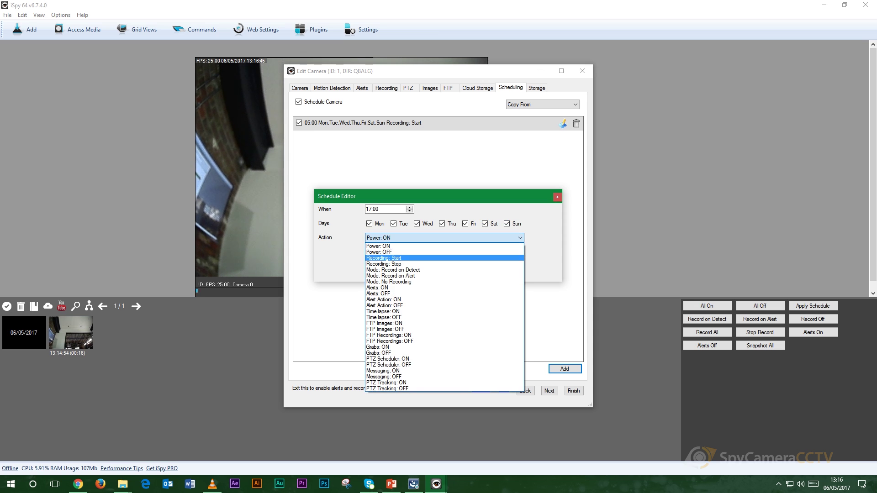
left_click(383, 264)
left_click(381, 265)
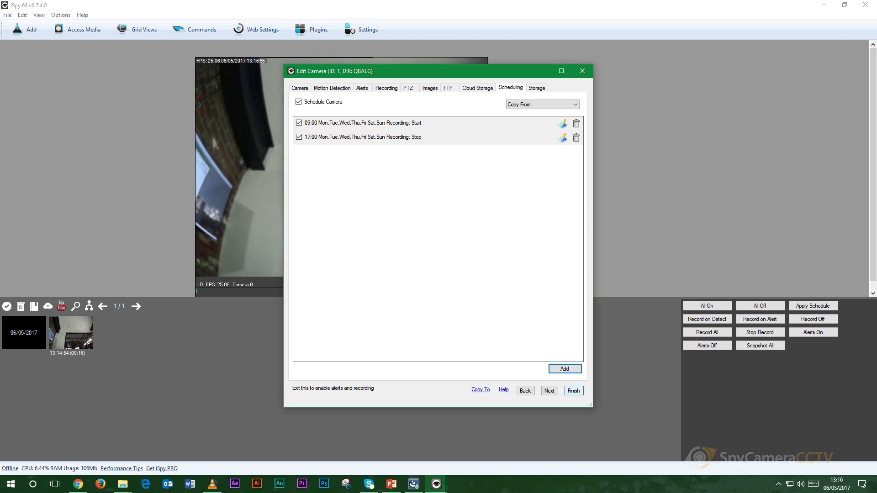
left_click(574, 391)
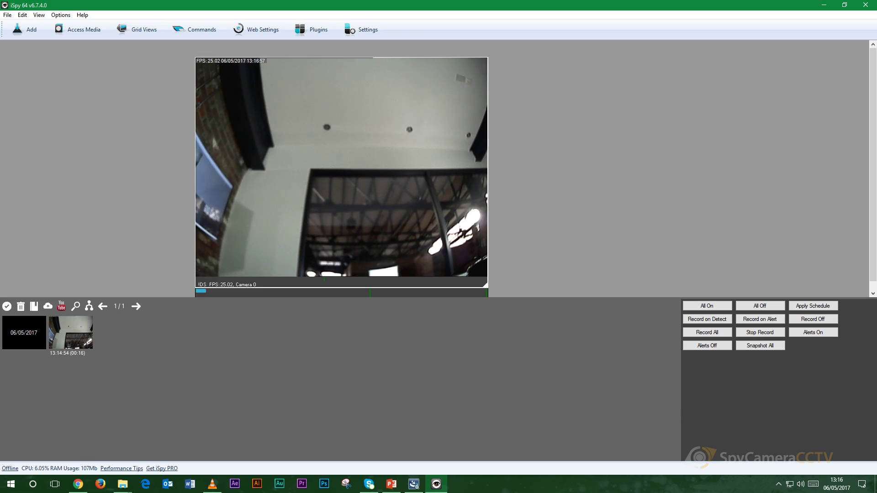